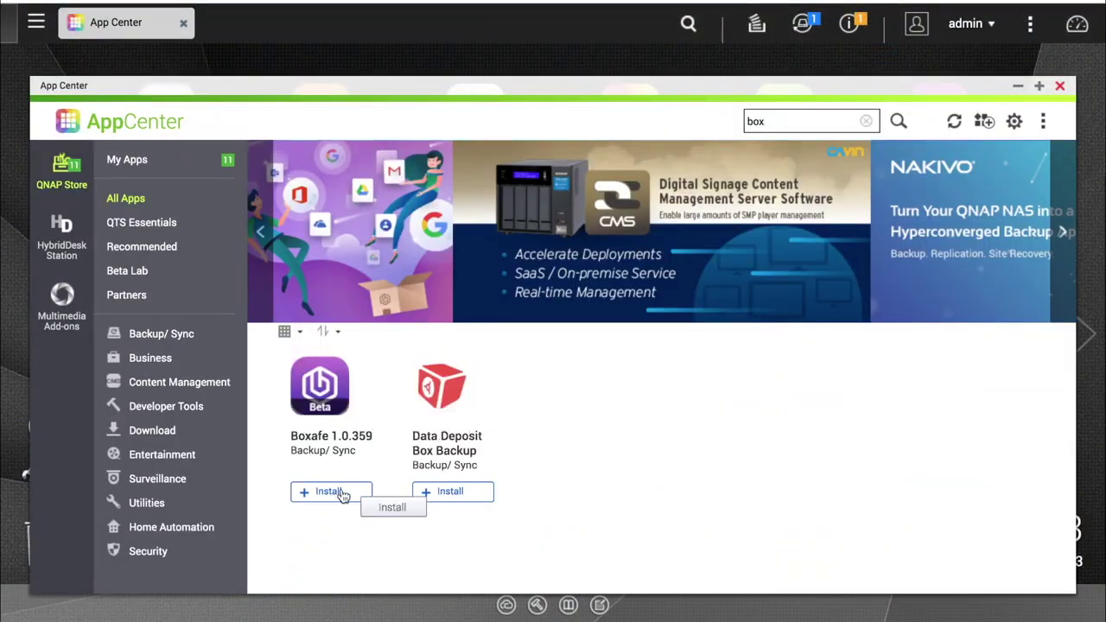
Install Boxafe from the App Center and open it to its welcome page.
{"action": "left_click", "coordinate": [340, 493]}
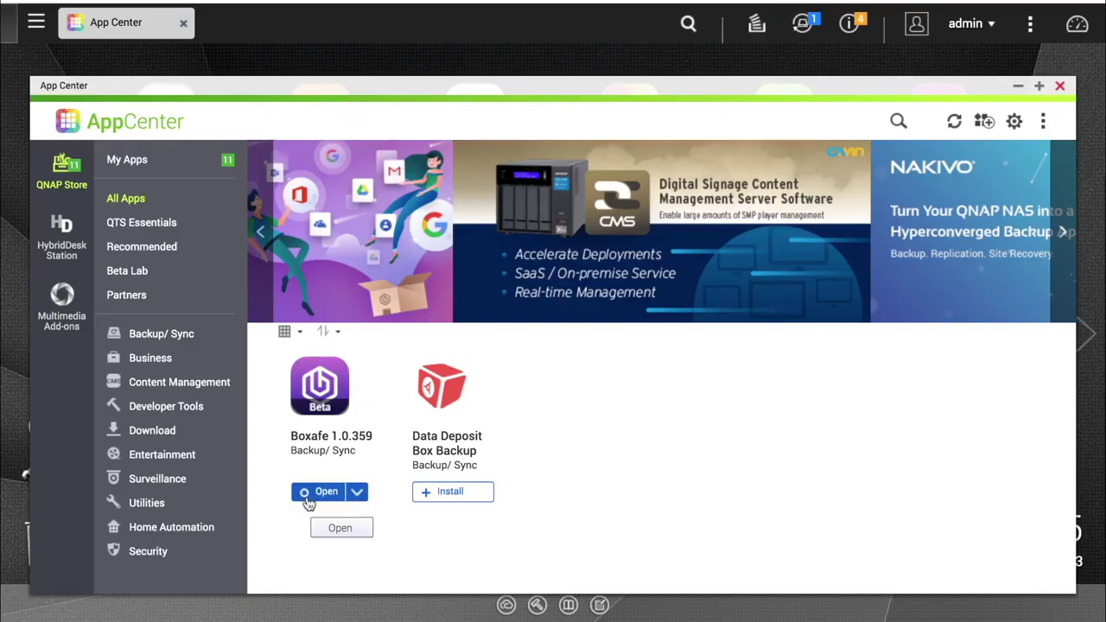
{"action": "left_click", "coordinate": [318, 496]}
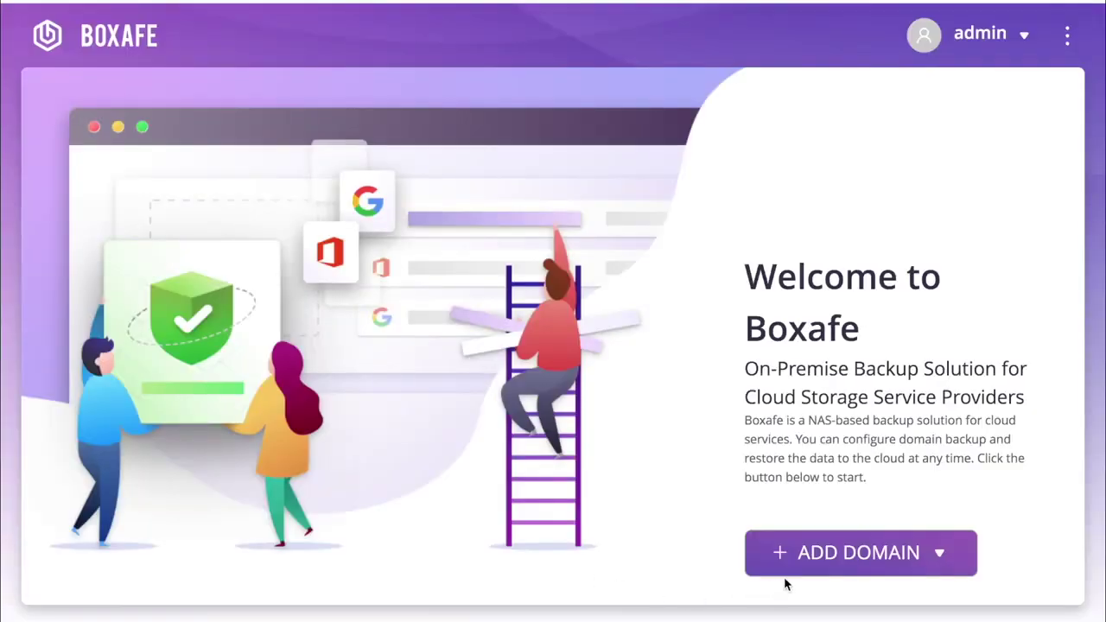
Add a G Suite domain 'domainbackup.com', enter the domain admin's email, and upload the service key.
{"action": "left_click", "coordinate": [799, 563]}
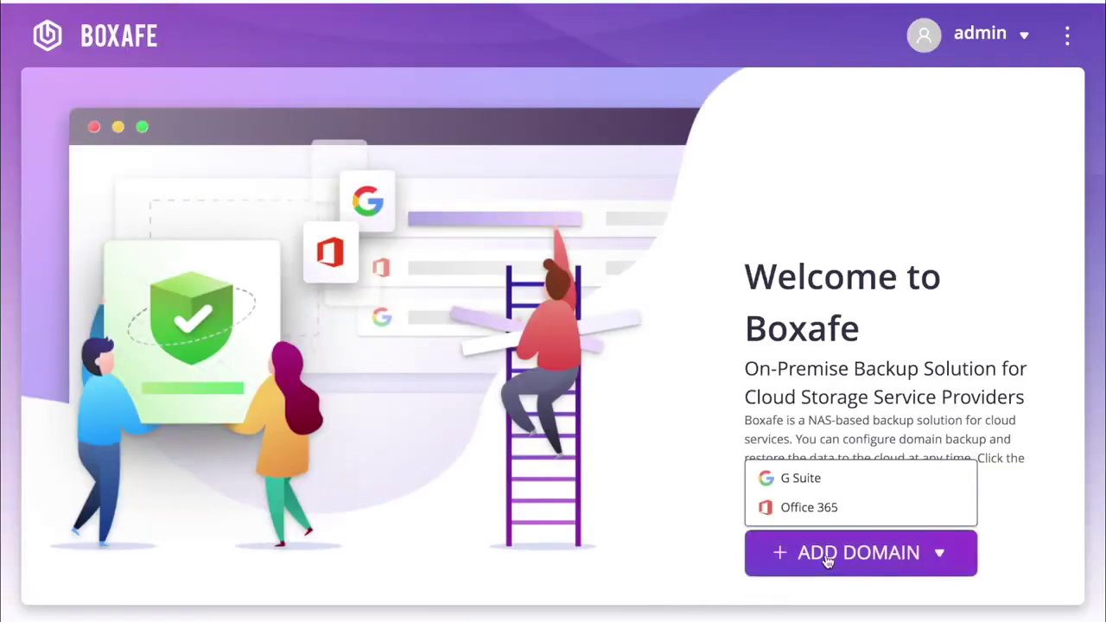
{"action": "left_click", "coordinate": [828, 482]}
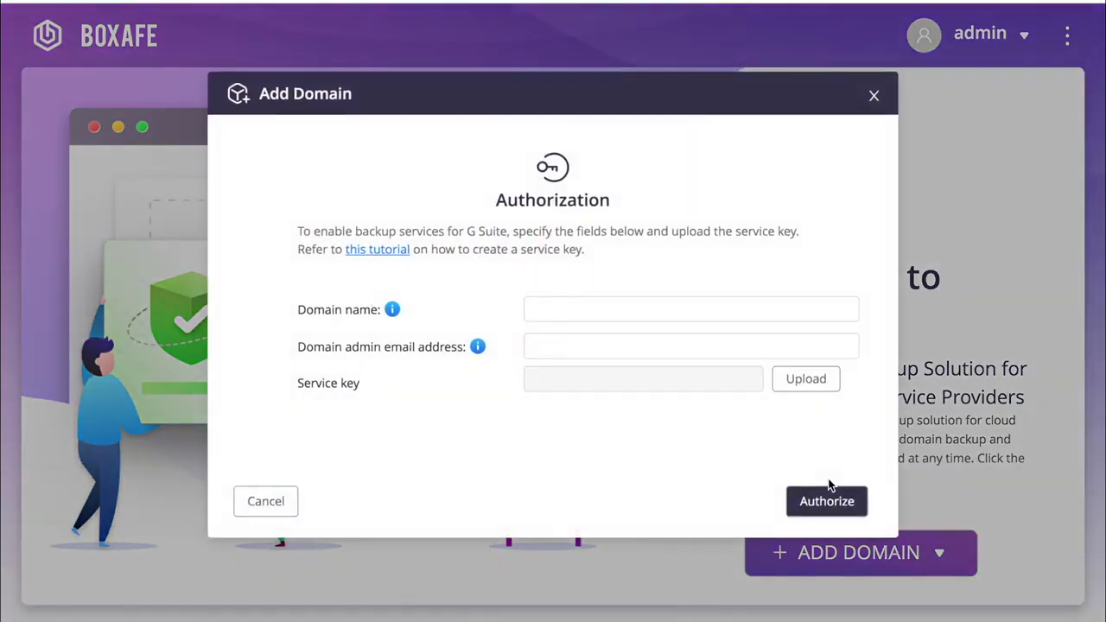
{"action": "left_click", "coordinate": [674, 308]}
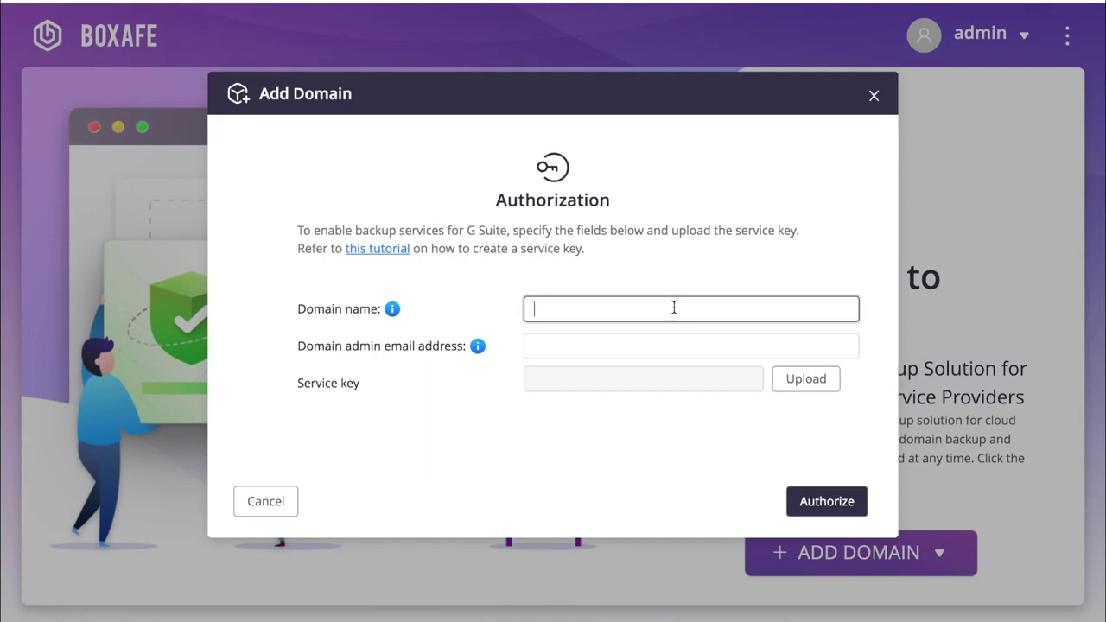
{"action": "type", "text": "domain"}
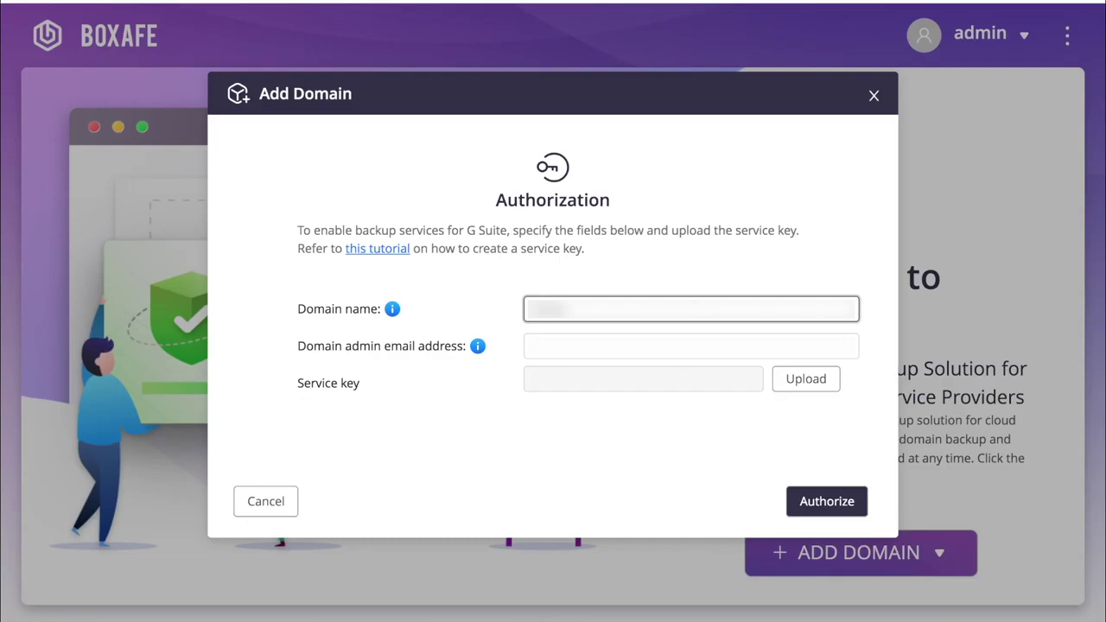
{"action": "type", "text": "backup.com"}
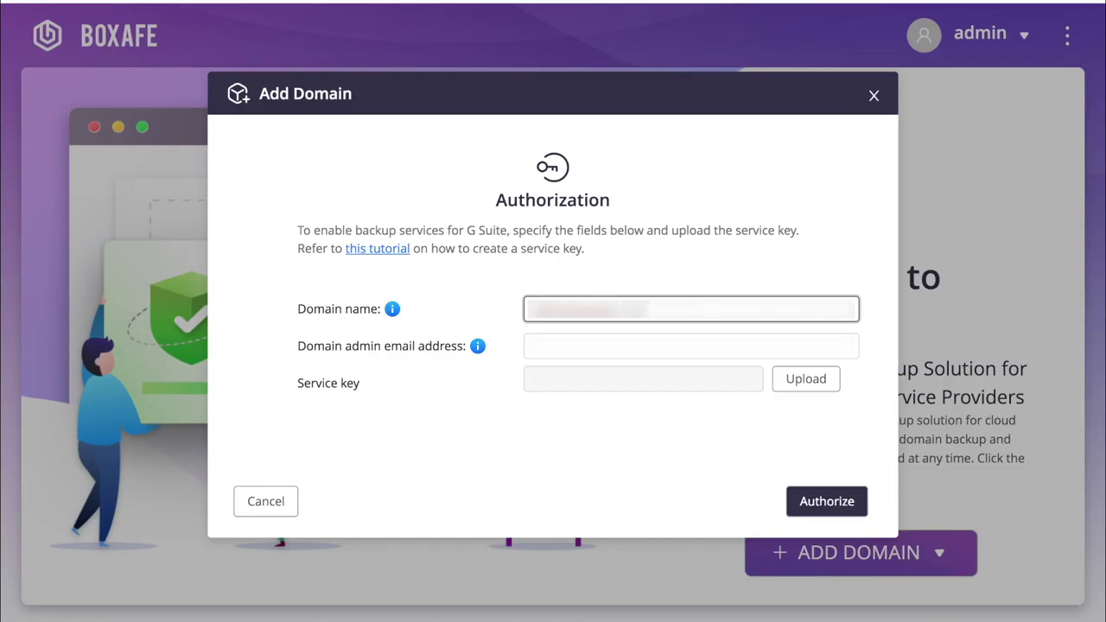
{"action": "key", "text": "Tab"}
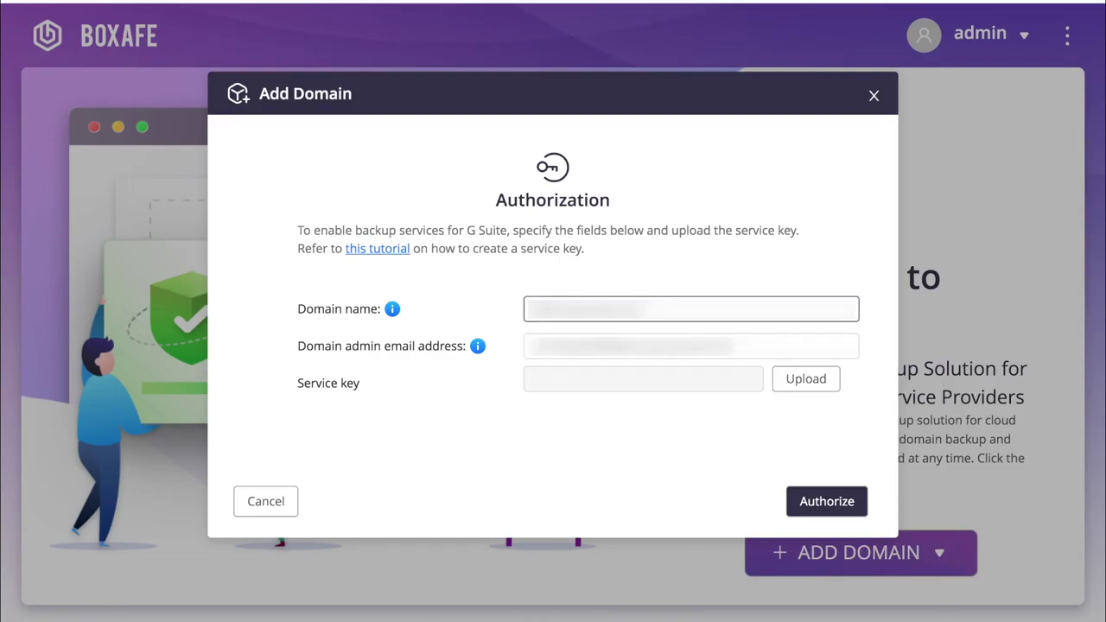
{"action": "left_click", "coordinate": [786, 379]}
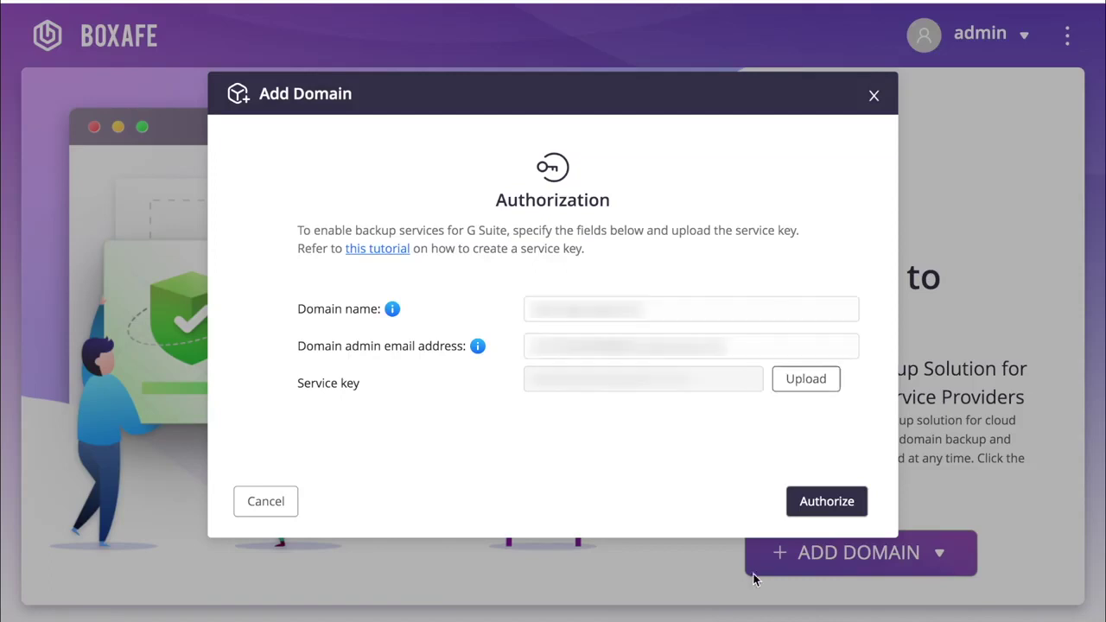
Authorize the domainbackup.com G Suite domain so its Email, Contacts, Calendar and Drive services appear.
{"action": "left_click", "coordinate": [821, 510]}
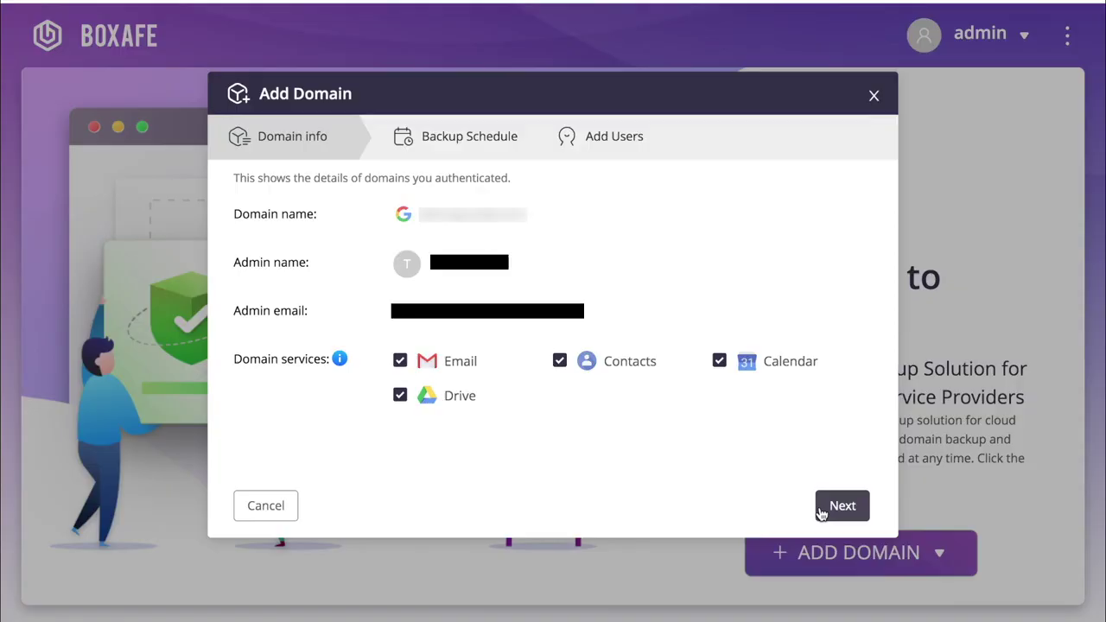
Set the policy for all applications to Auto backup once a day.
{"action": "left_click", "coordinate": [822, 513]}
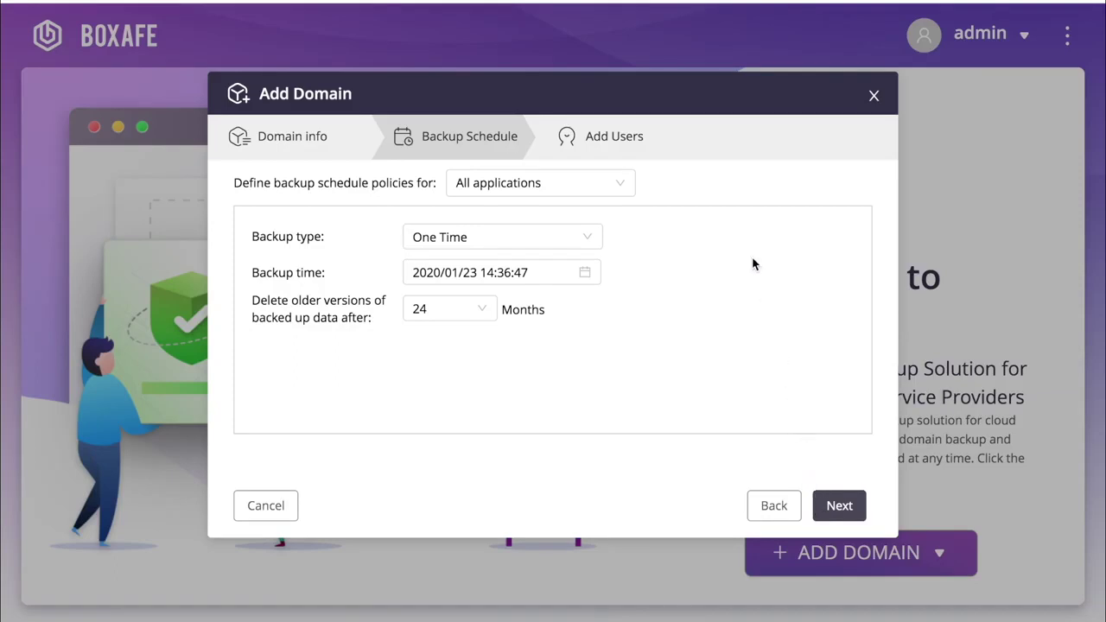
{"action": "left_click", "coordinate": [616, 192]}
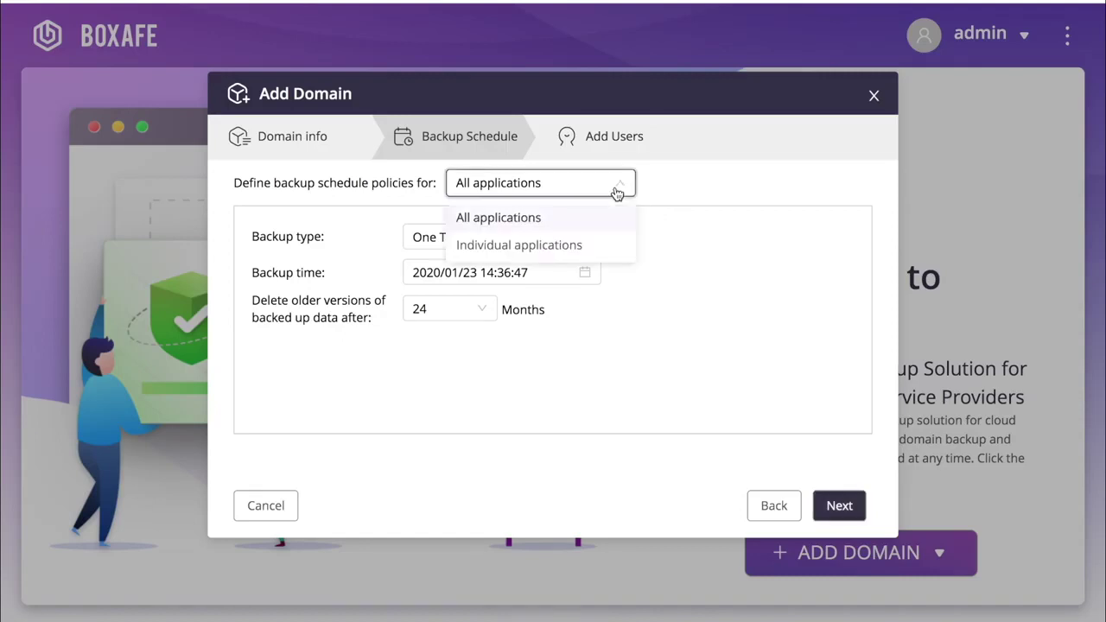
{"action": "left_click", "coordinate": [616, 192]}
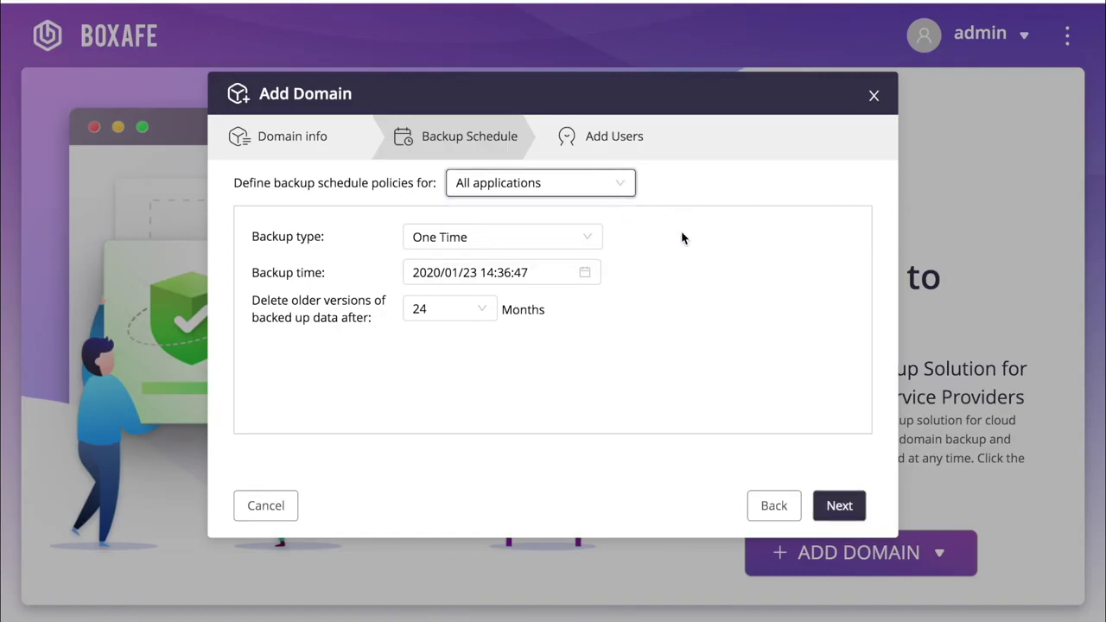
{"action": "left_click", "coordinate": [593, 242]}
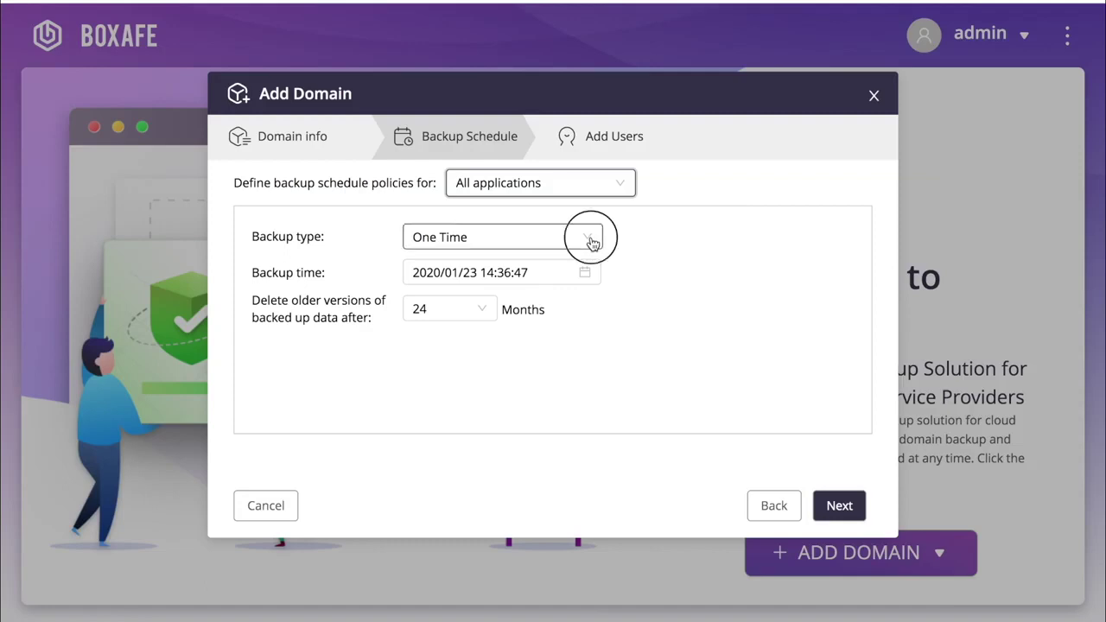
{"action": "left_click", "coordinate": [592, 242]}
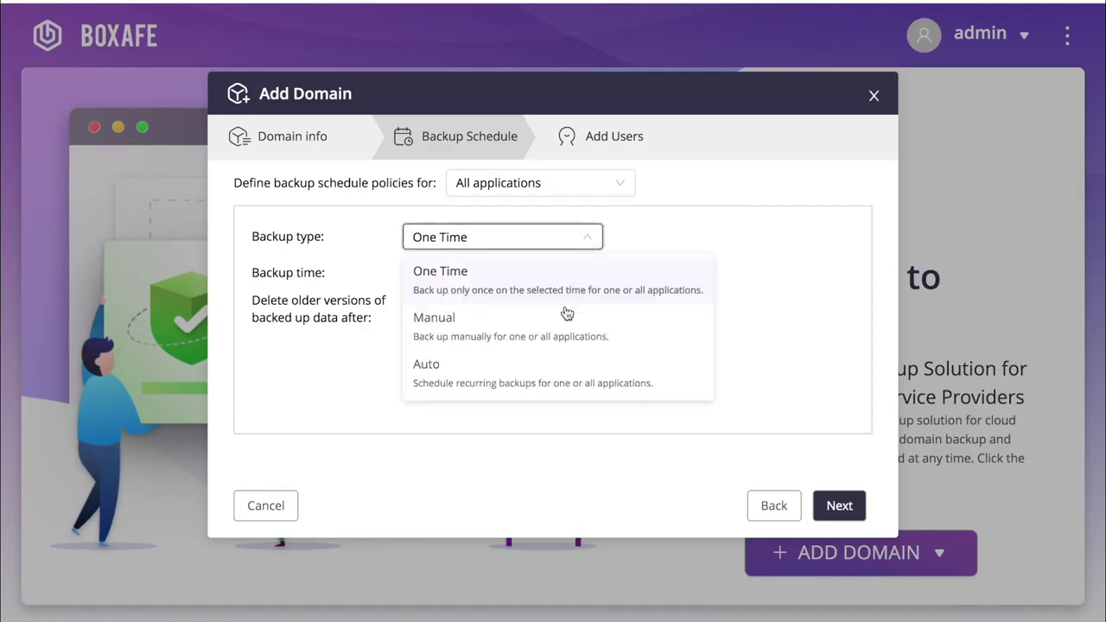
{"action": "left_click", "coordinate": [557, 388]}
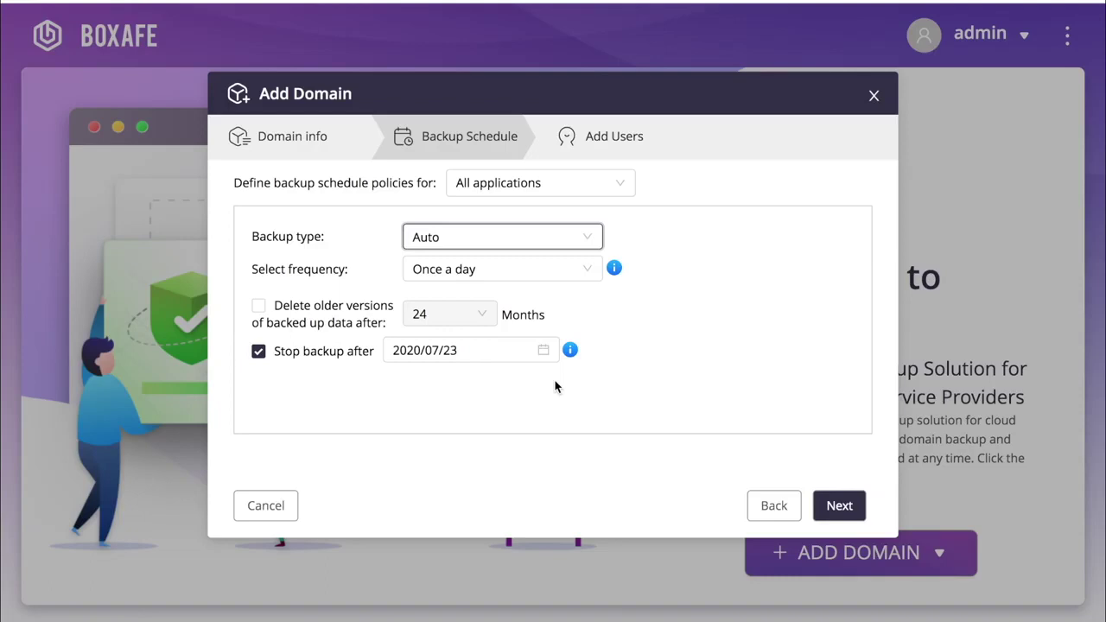
{"action": "left_click", "coordinate": [587, 275]}
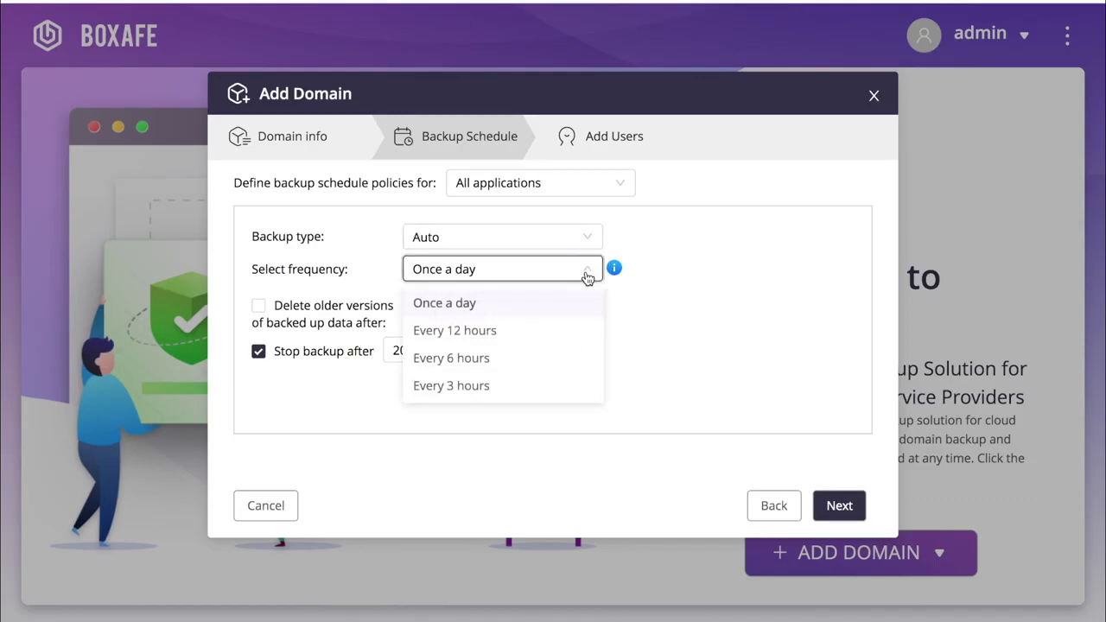
{"action": "left_click", "coordinate": [586, 275]}
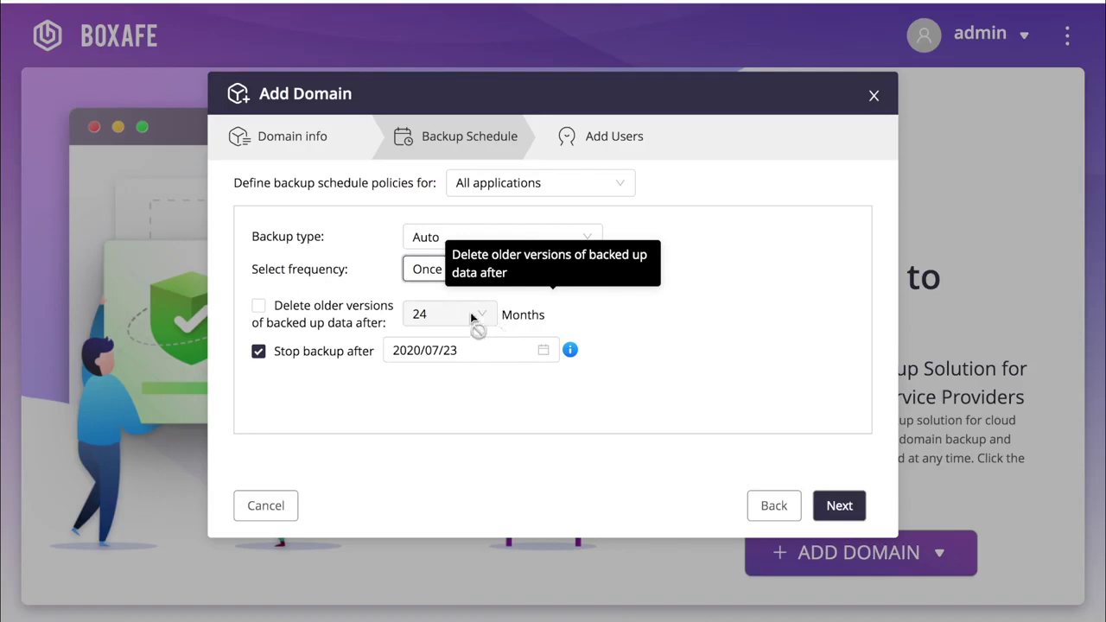
Leave old-version deletion off at 24 months and remove the backup stop date.
{"action": "left_click", "coordinate": [257, 308]}
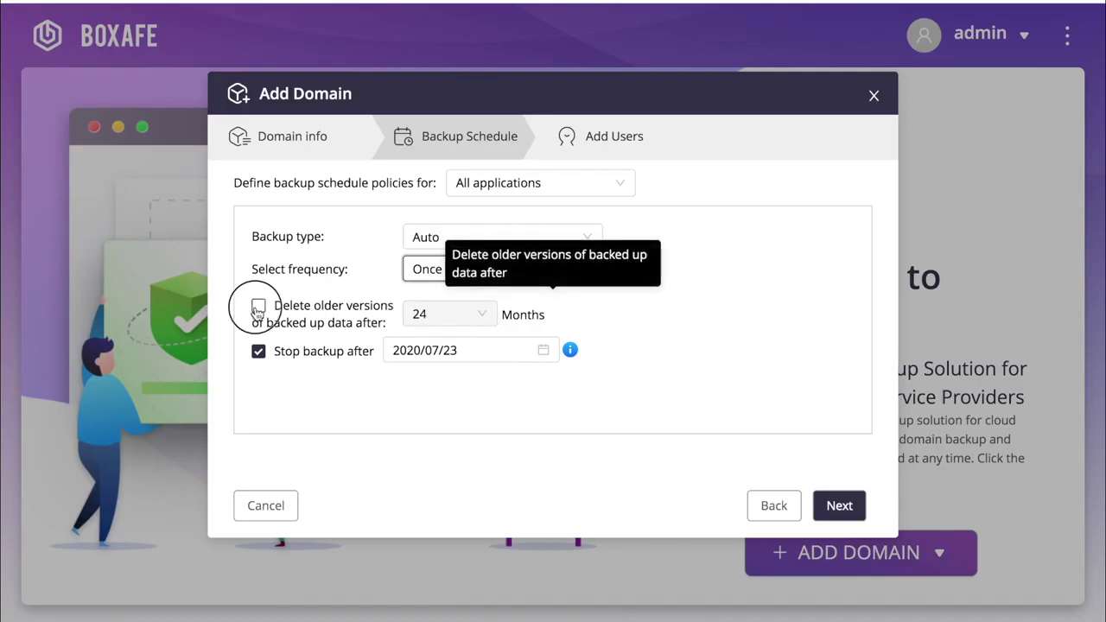
{"action": "left_click", "coordinate": [466, 317]}
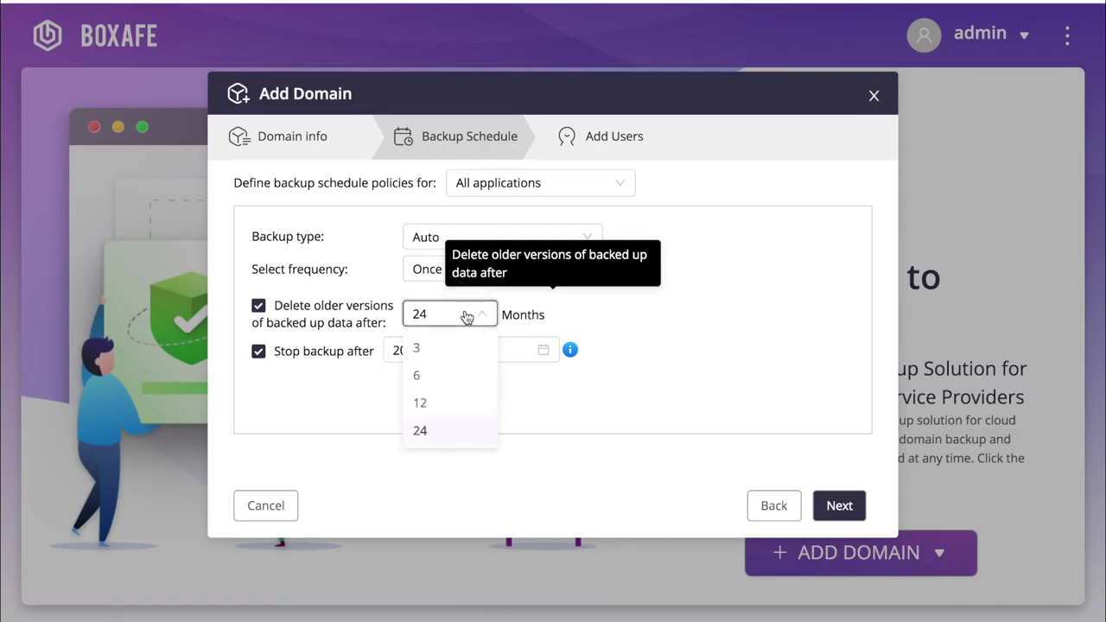
{"action": "left_click", "coordinate": [421, 320]}
{"action": "left_click", "coordinate": [261, 307]}
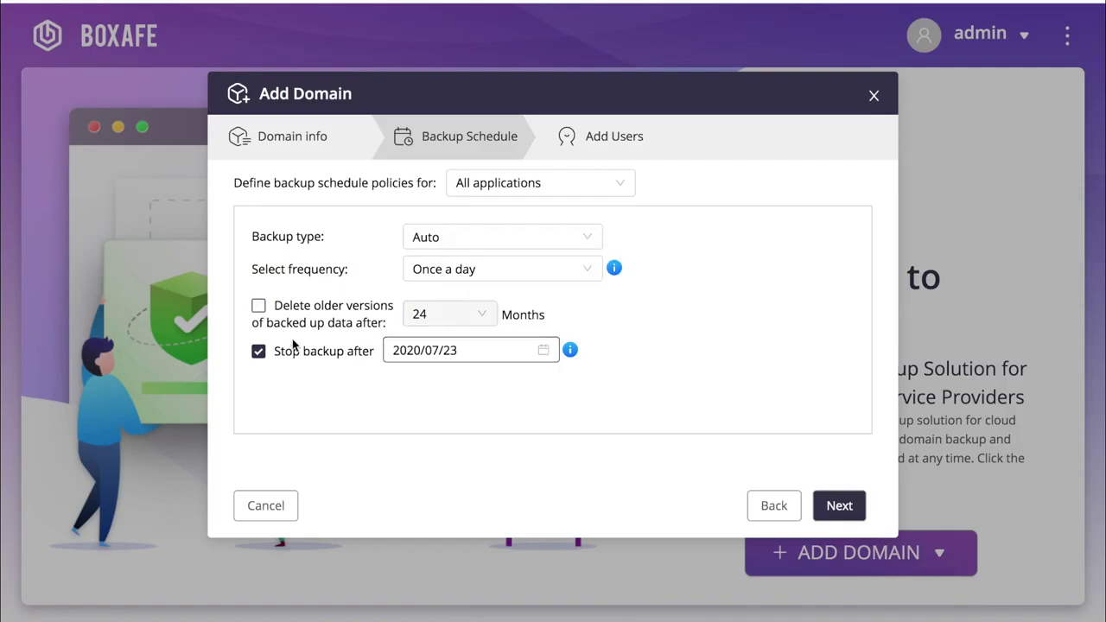
{"action": "left_click", "coordinate": [259, 354]}
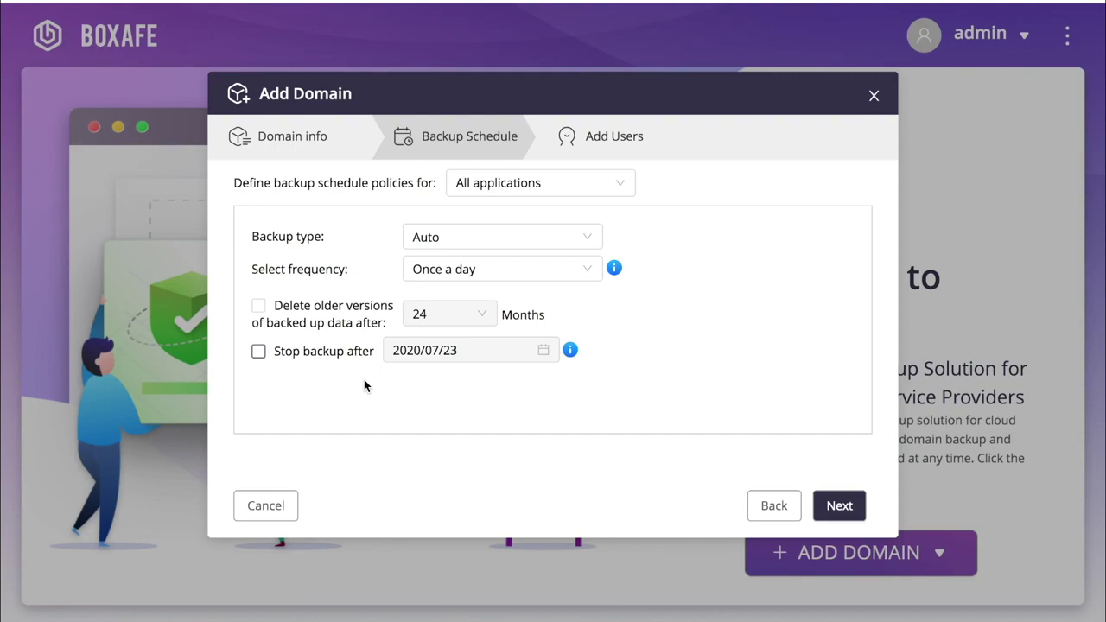
Select one more user for a total of 3 and add the domain.
{"action": "left_click", "coordinate": [840, 506]}
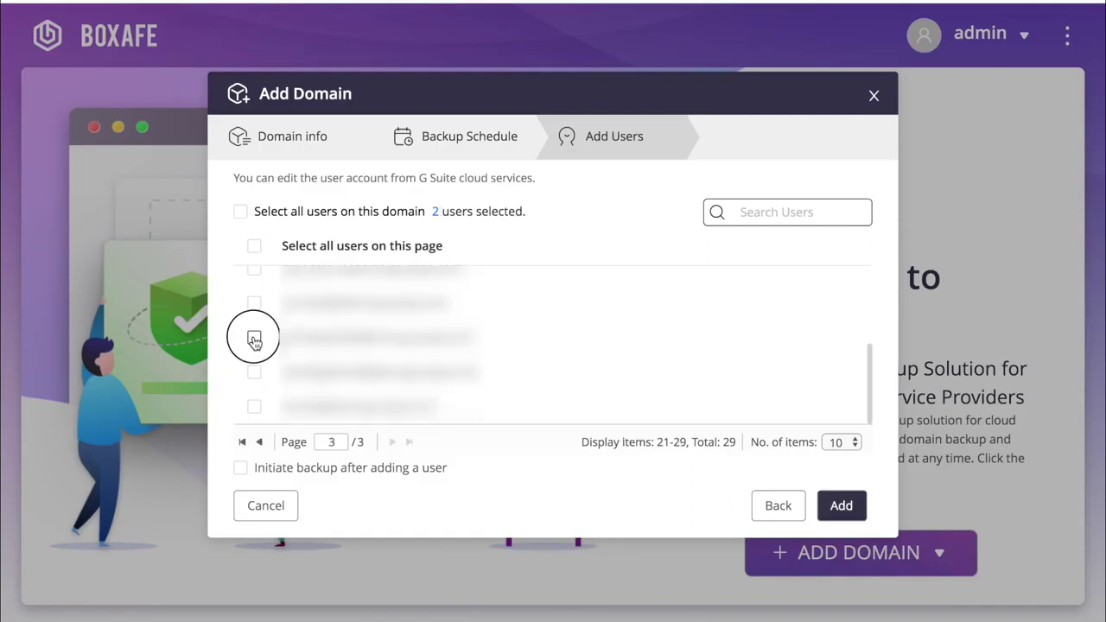
{"action": "left_click", "coordinate": [254, 338]}
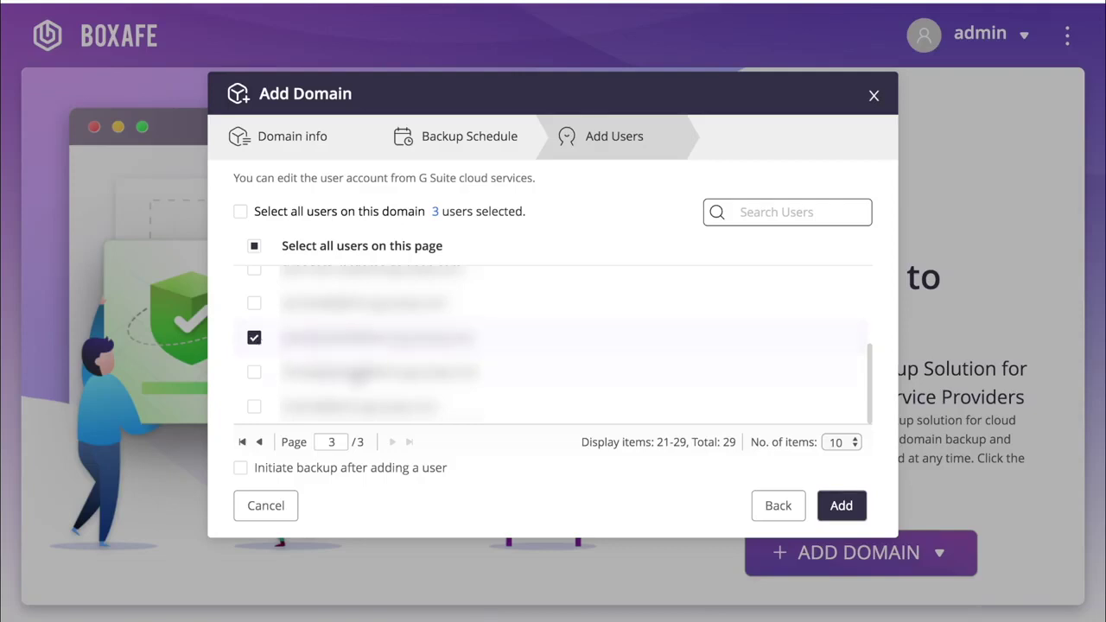
{"action": "left_click", "coordinate": [841, 506]}
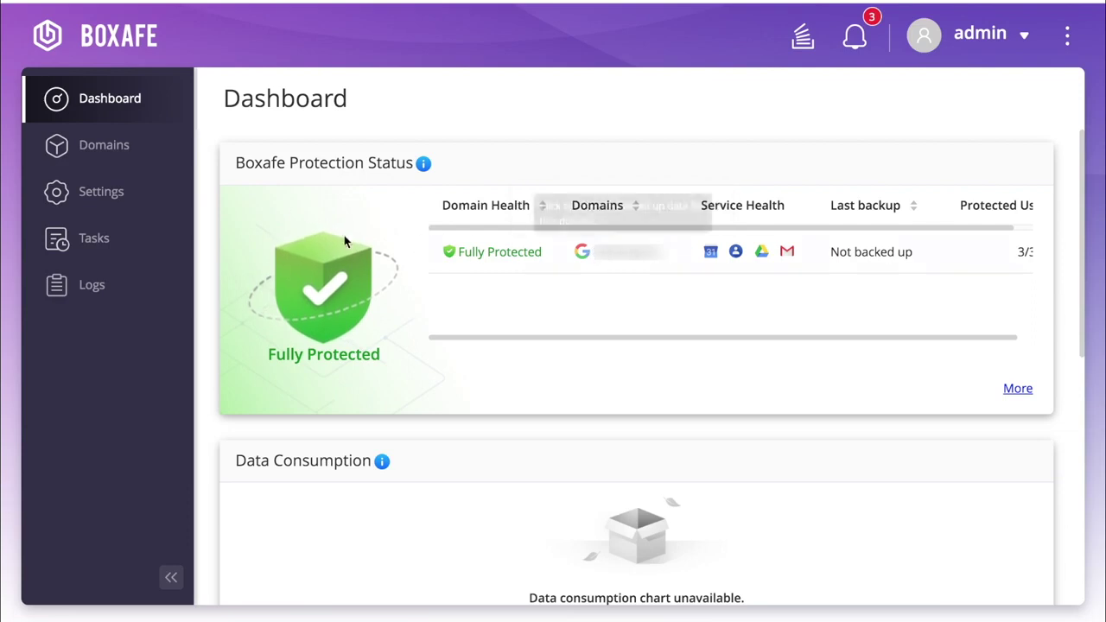
{"action": "left_click", "coordinate": [135, 142]}
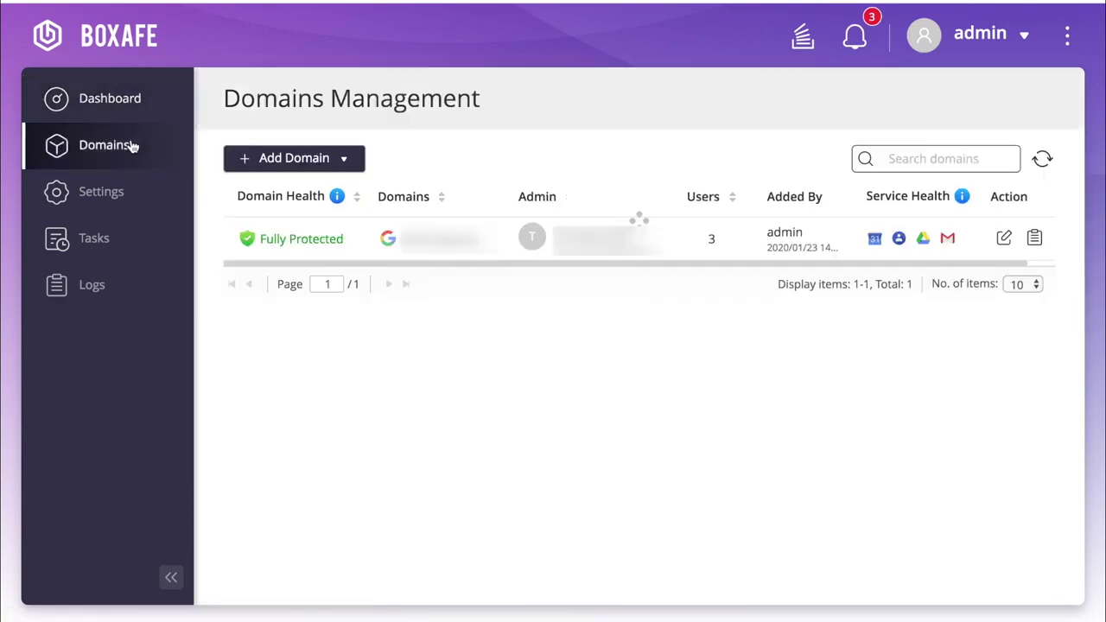
{"action": "left_click", "coordinate": [121, 200]}
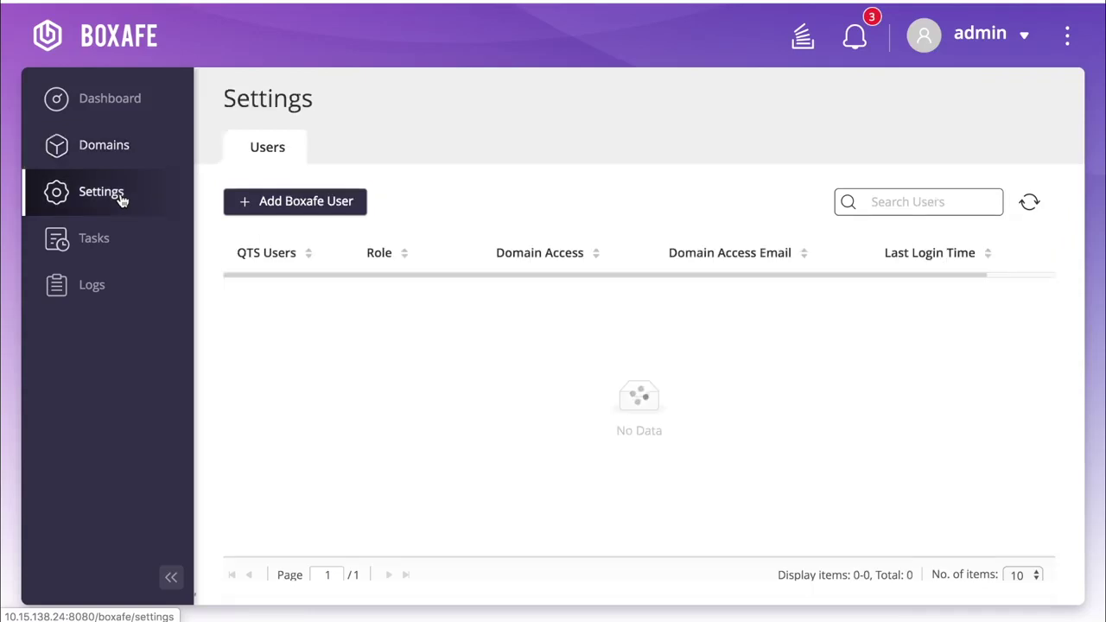
{"action": "left_click", "coordinate": [109, 250]}
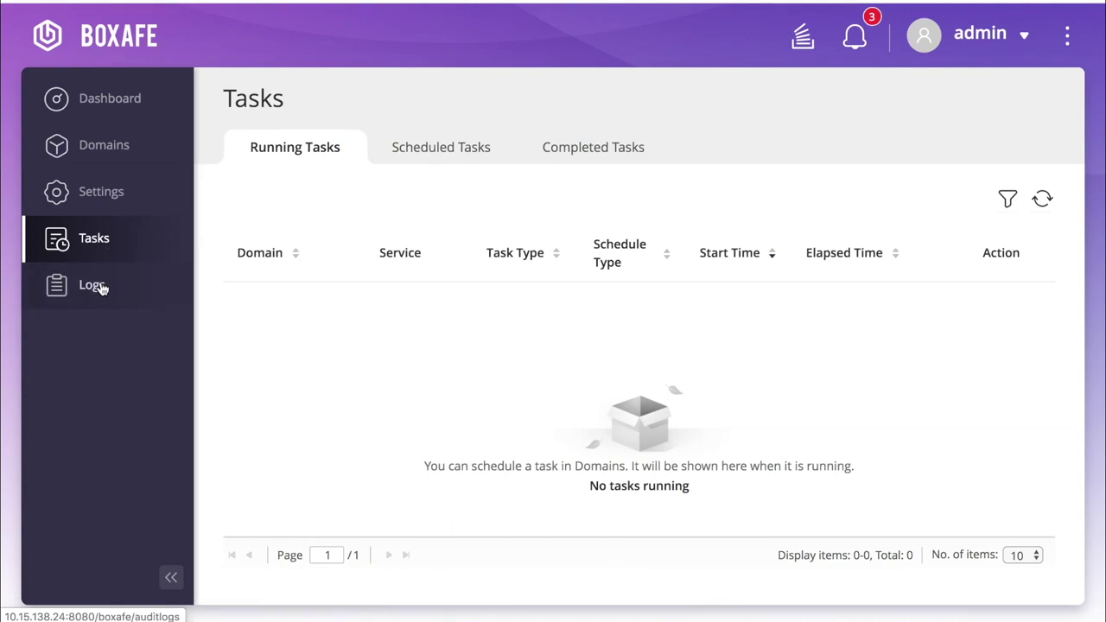
{"action": "left_click", "coordinate": [102, 288]}
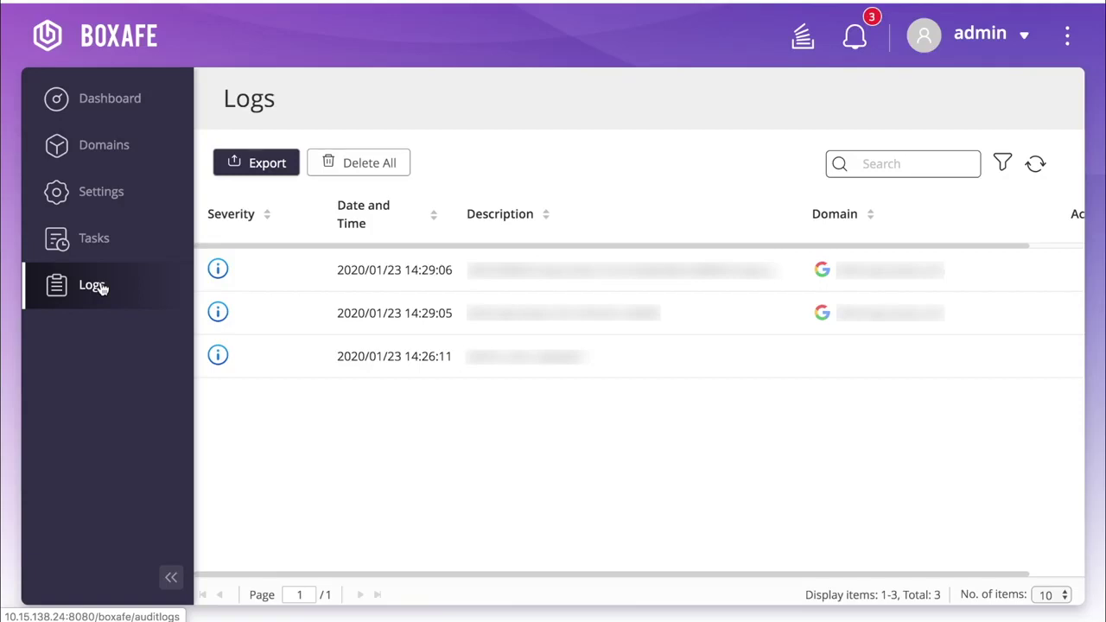
Select all three domain users and start a manual Backup Now.
{"action": "left_click", "coordinate": [122, 100]}
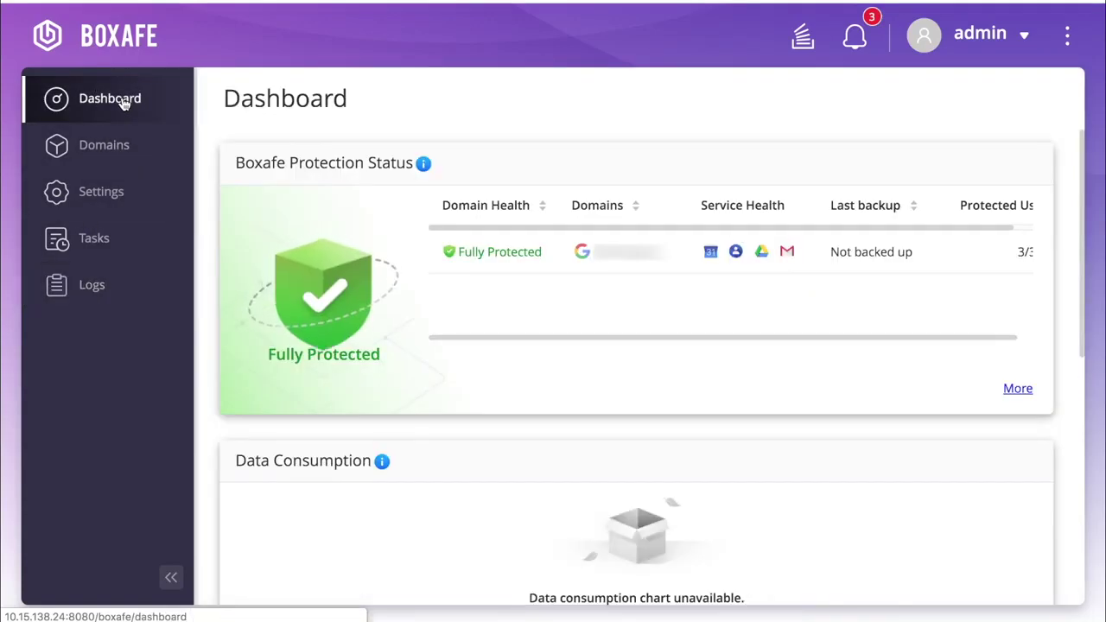
{"action": "left_click", "coordinate": [605, 253]}
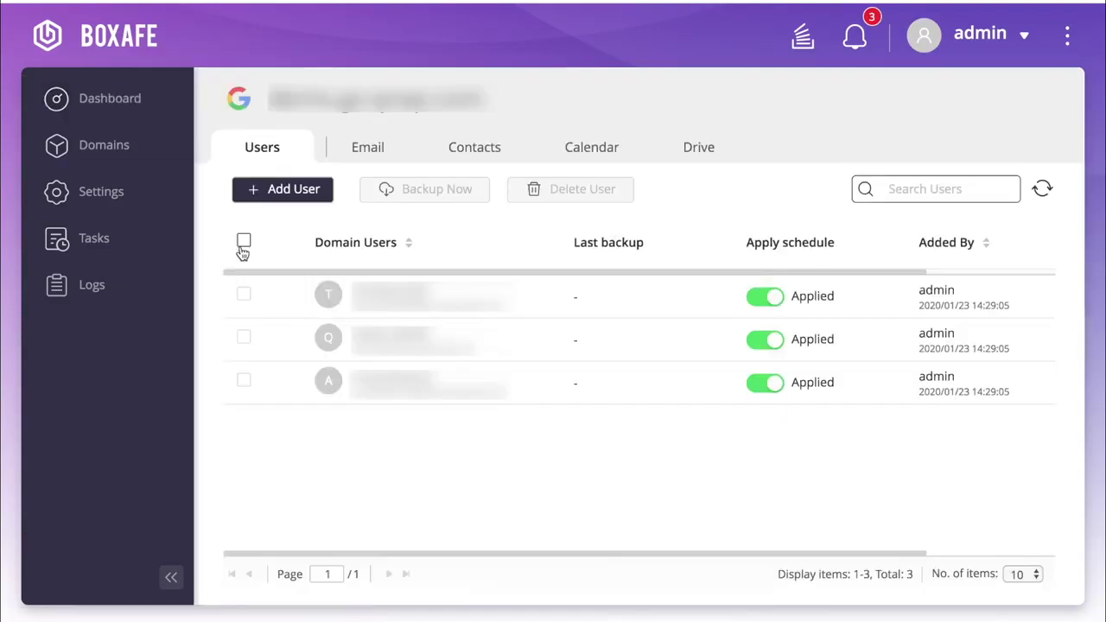
{"action": "left_click", "coordinate": [244, 242]}
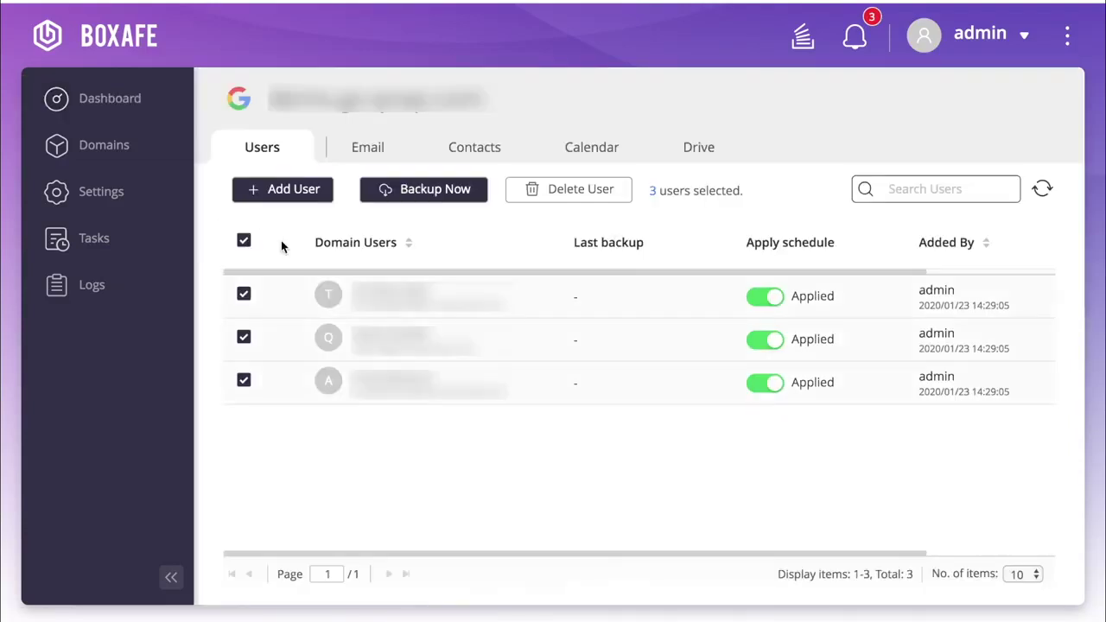
{"action": "left_click", "coordinate": [423, 192]}
{"action": "left_click", "coordinate": [628, 341]}
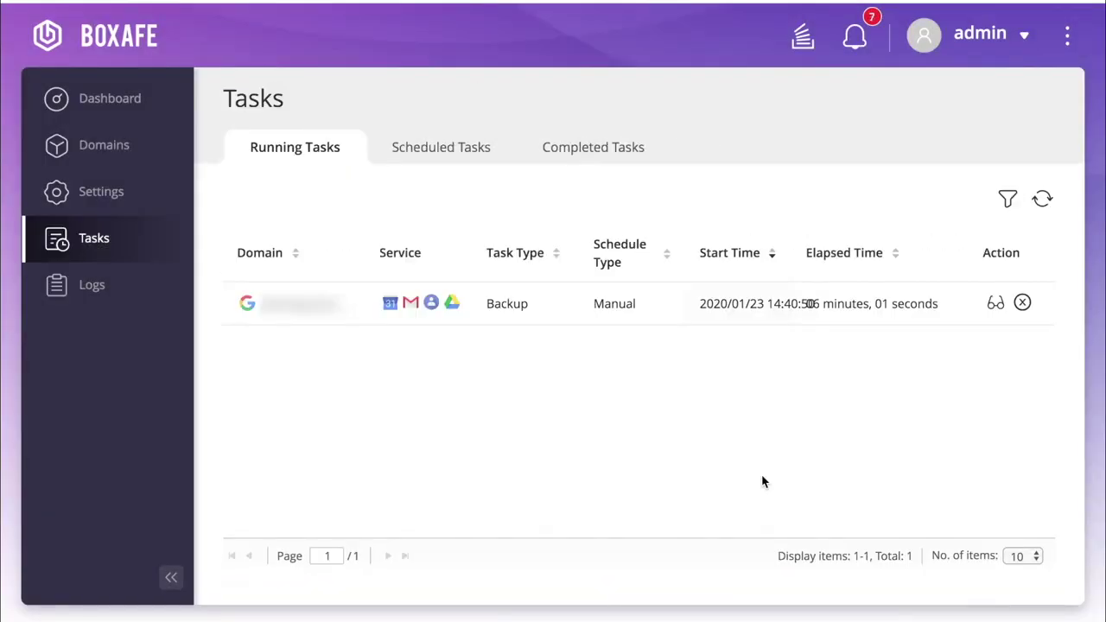
Browse the domain's backed-up email, then its contacts for version 2020/01/23 14:36:49.
{"action": "left_click", "coordinate": [104, 149]}
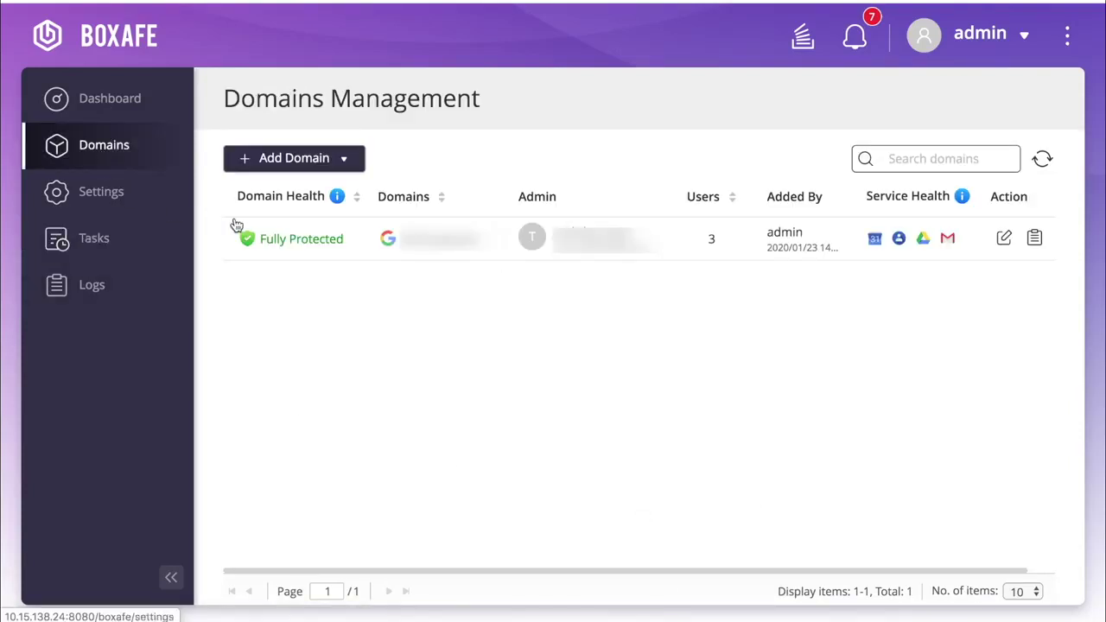
{"action": "left_click", "coordinate": [441, 249]}
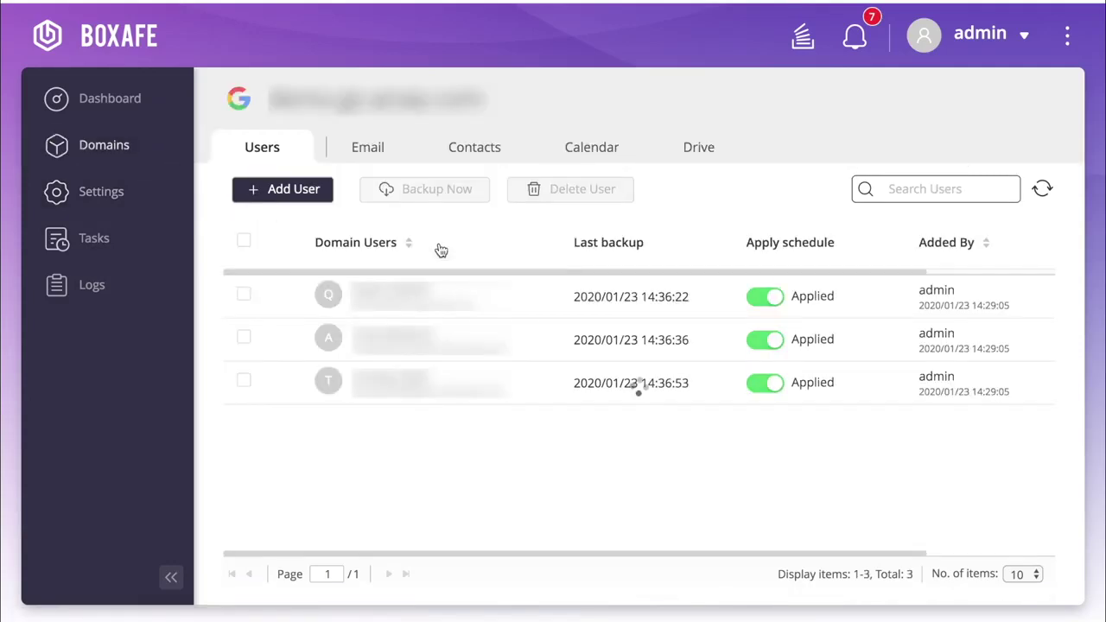
{"action": "left_click", "coordinate": [380, 151]}
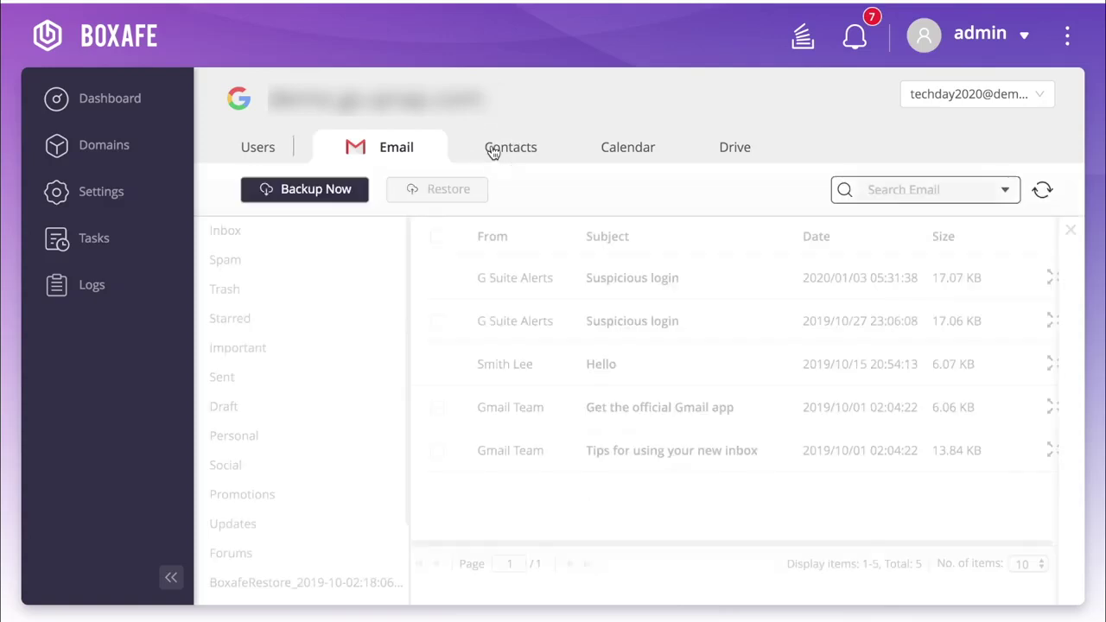
{"action": "left_click", "coordinate": [492, 152]}
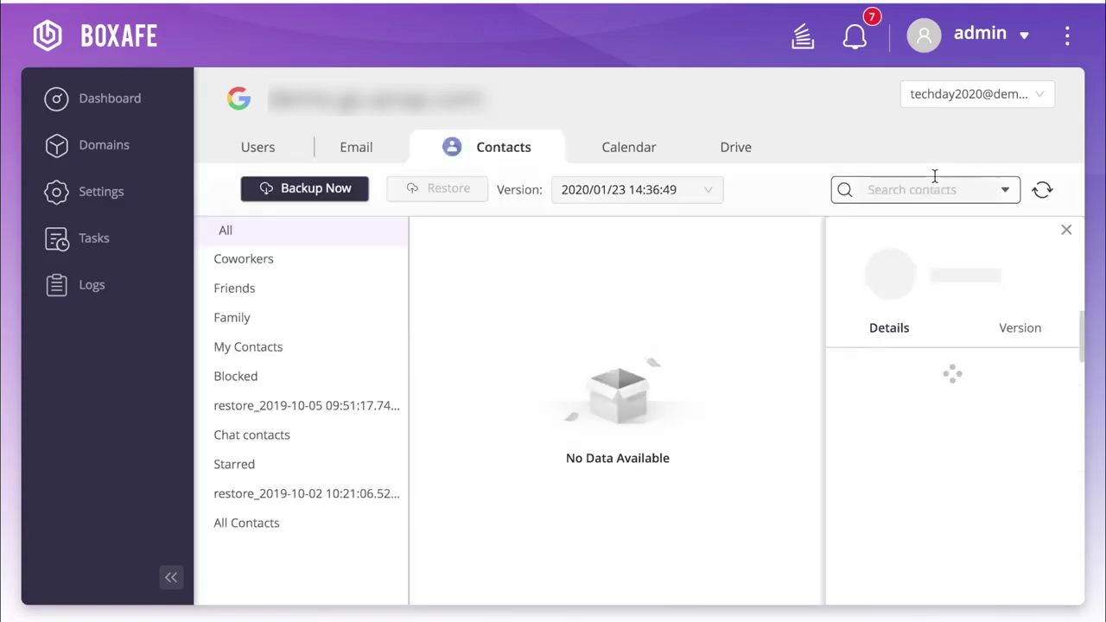
{"action": "left_click", "coordinate": [933, 189]}
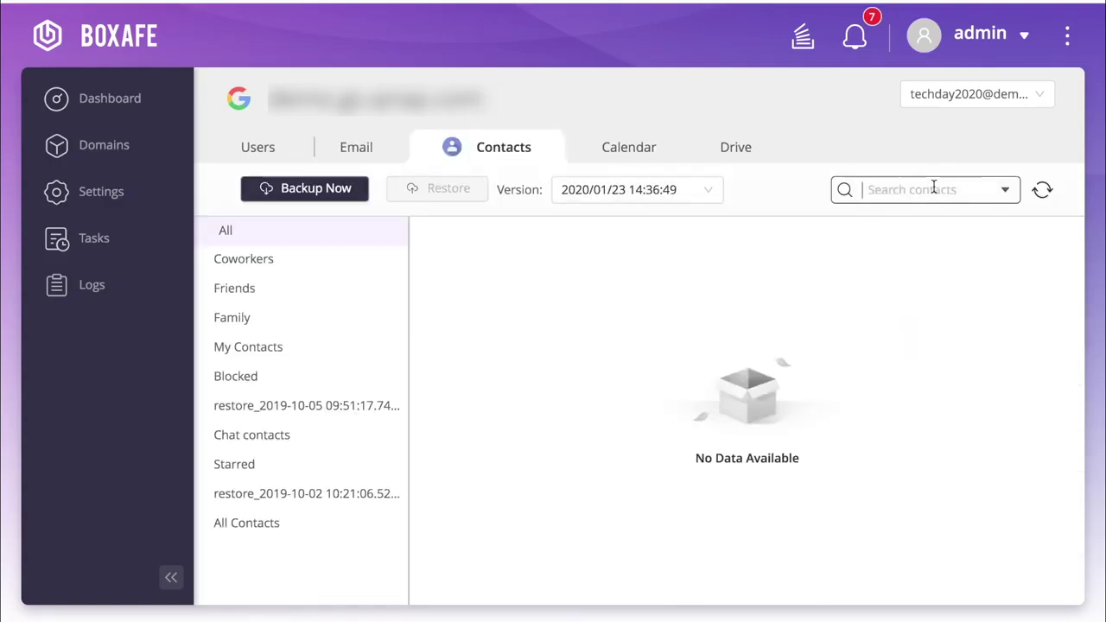